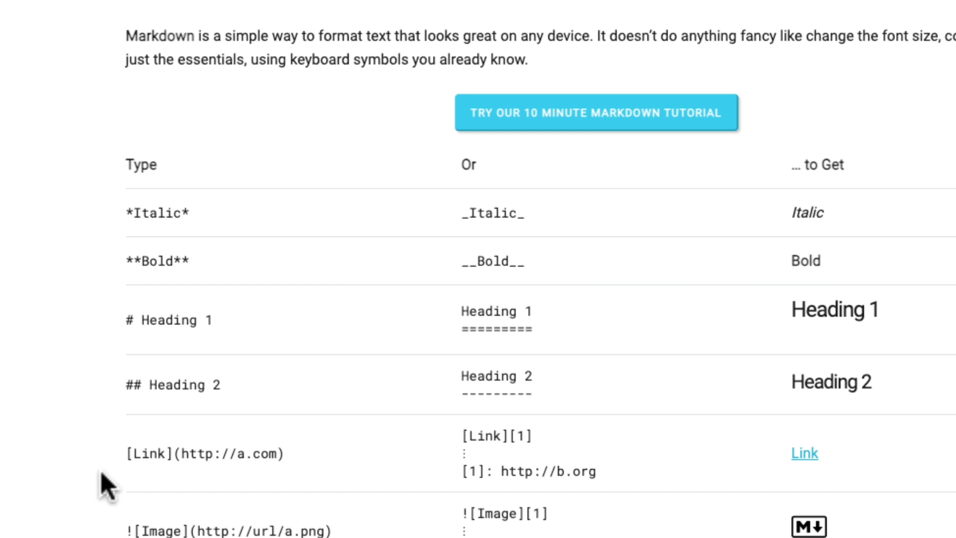
- Scroll through the CommonMark Markdown help table, then return to the Drupal article's Body field
{"action": "scroll", "coordinate": [100, 358], "scroll_direction": "down", "scroll_amount": 5}
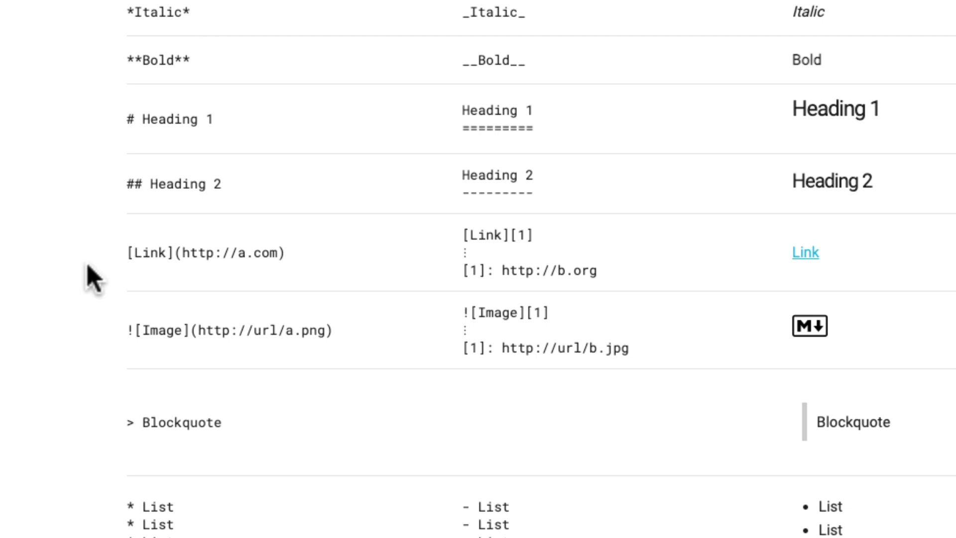
{"action": "scroll", "coordinate": [94, 274], "scroll_direction": "down", "scroll_amount": 1}
{"action": "scroll", "coordinate": [62, 316], "scroll_direction": "down", "scroll_amount": 12}
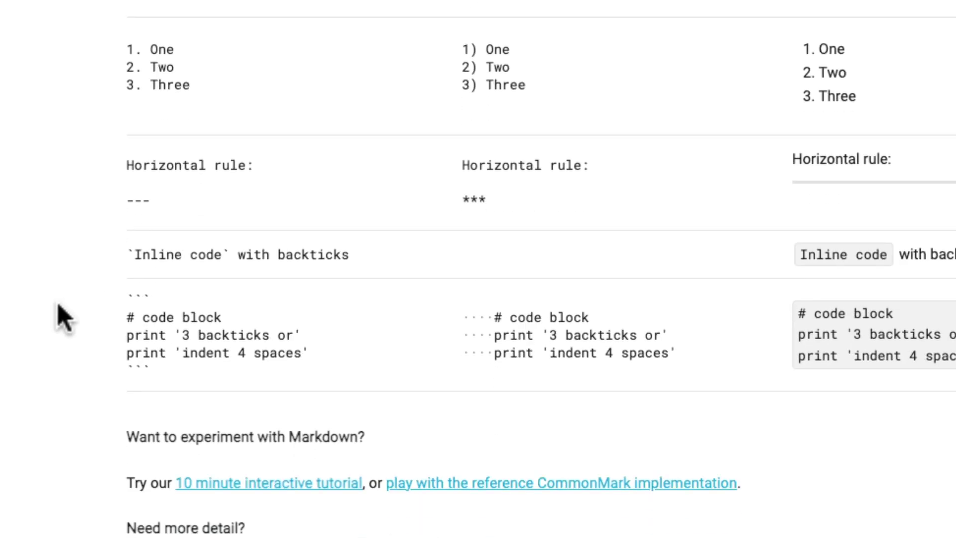
{"action": "scroll", "coordinate": [65, 319], "scroll_direction": "up", "scroll_amount": 13}
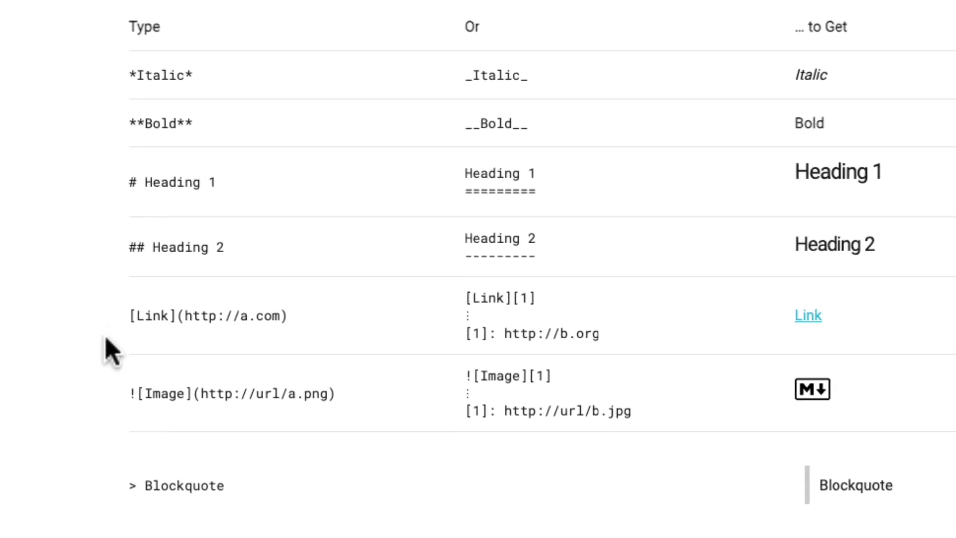
{"action": "scroll", "coordinate": [106, 340], "scroll_direction": "down", "scroll_amount": 8}
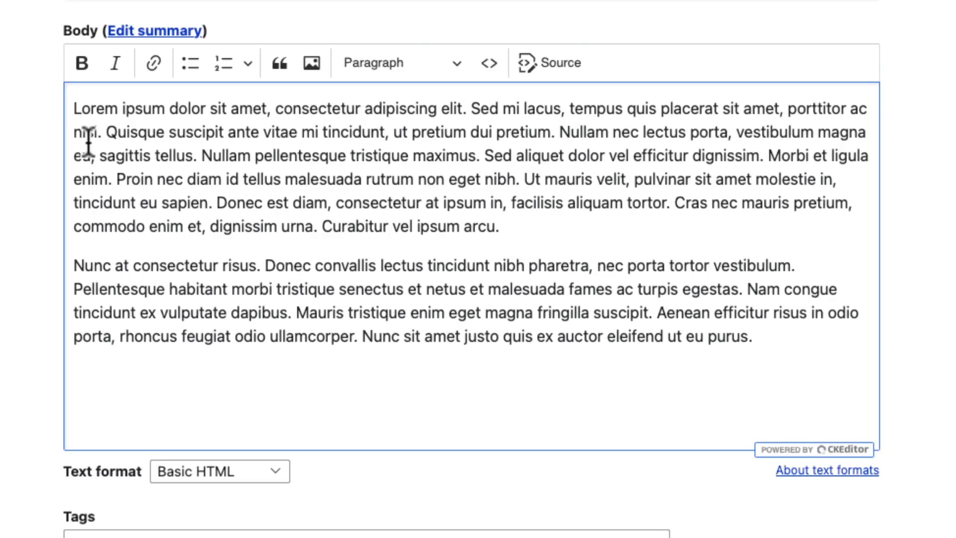
- Insert an empty first paragraph above the Lorem ipsum body text
{"action": "left_click", "coordinate": [70, 112]}
{"action": "key", "text": "Return"}
{"action": "key", "text": "shift+Up"}
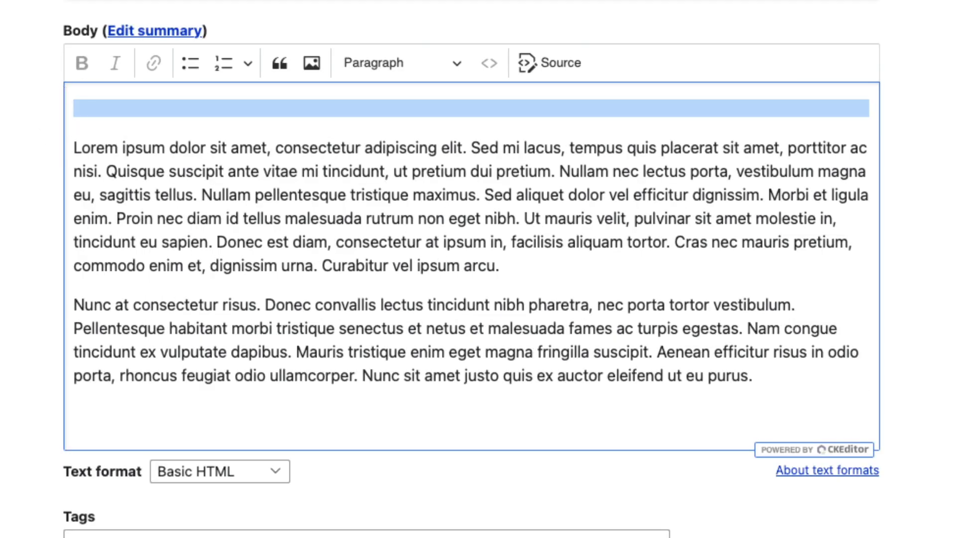
{"action": "left_click", "coordinate": [73, 108]}
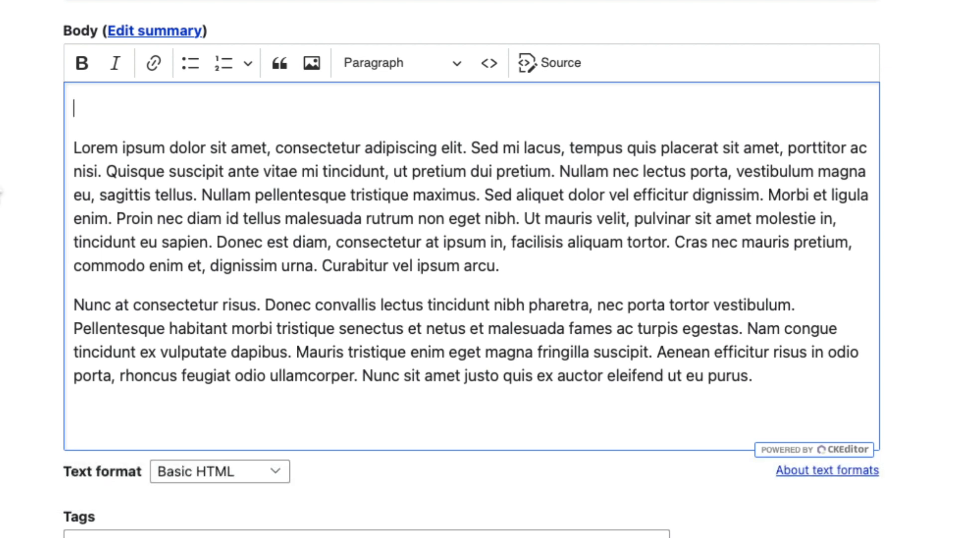
- Type *Word* for an italic line, then ### Heading 3 tag for an H3 heading
{"action": "type", "text": "*Word*"}
{"action": "key", "text": "Return"}
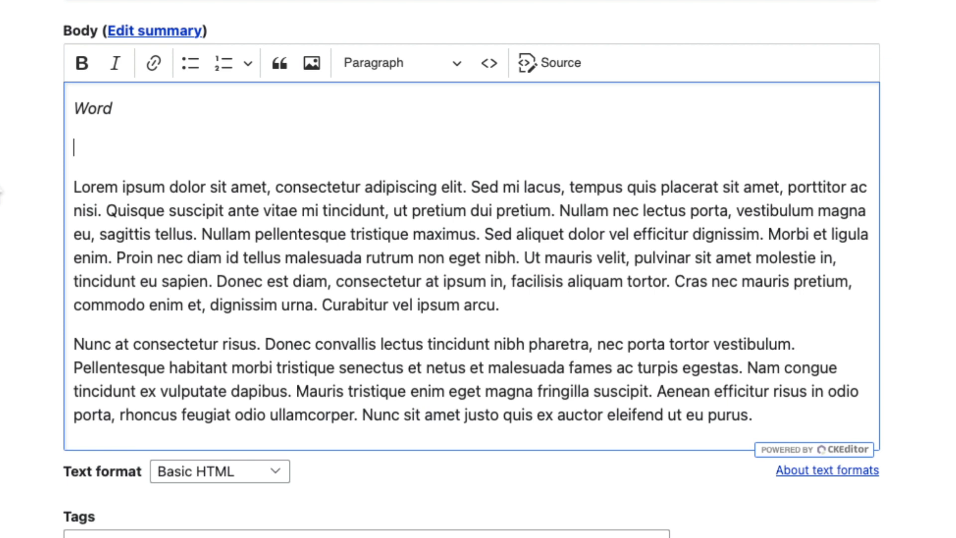
{"action": "type", "text": "### Head"}
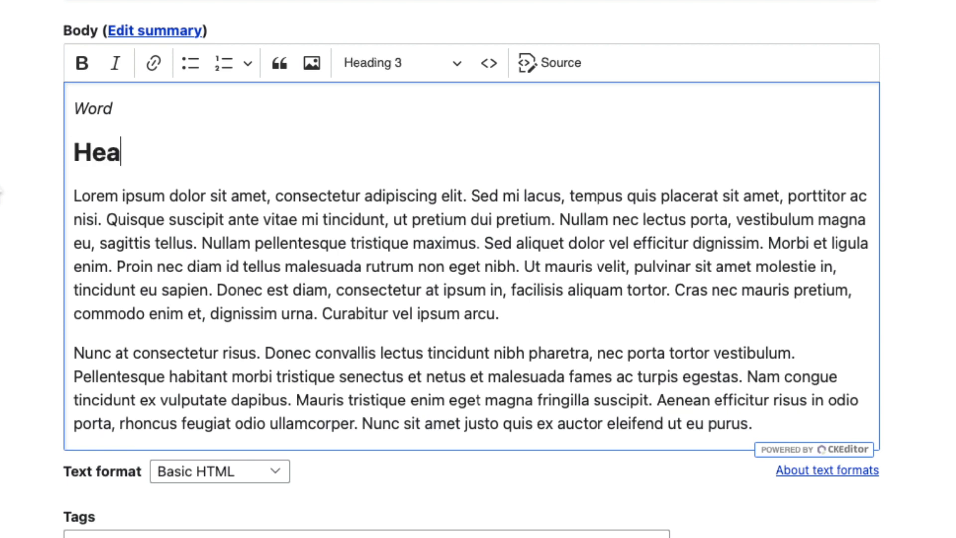
{"action": "type", "text": "ing 3 ta"}
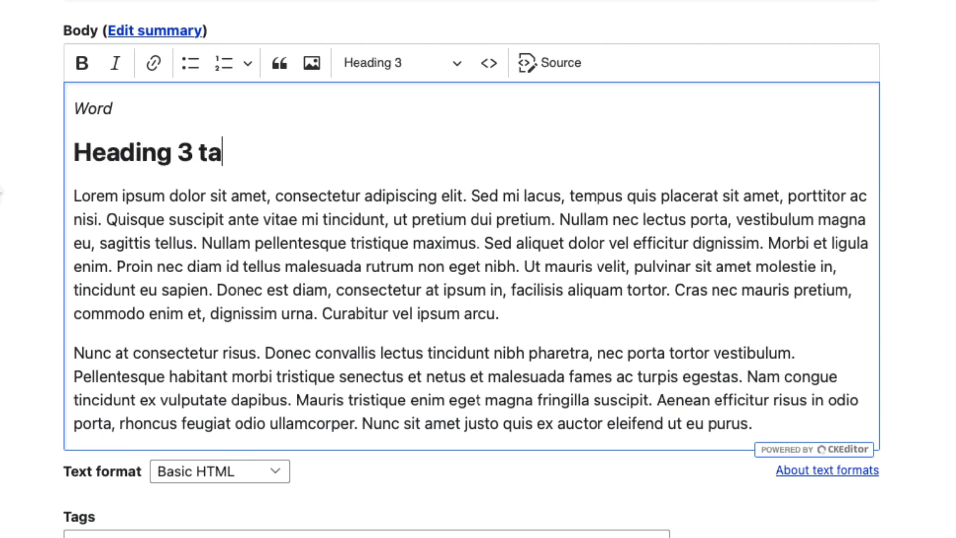
{"action": "type", "text": "g"}
{"action": "key", "text": "Return"}
{"action": "type", "text": "[Link]("}
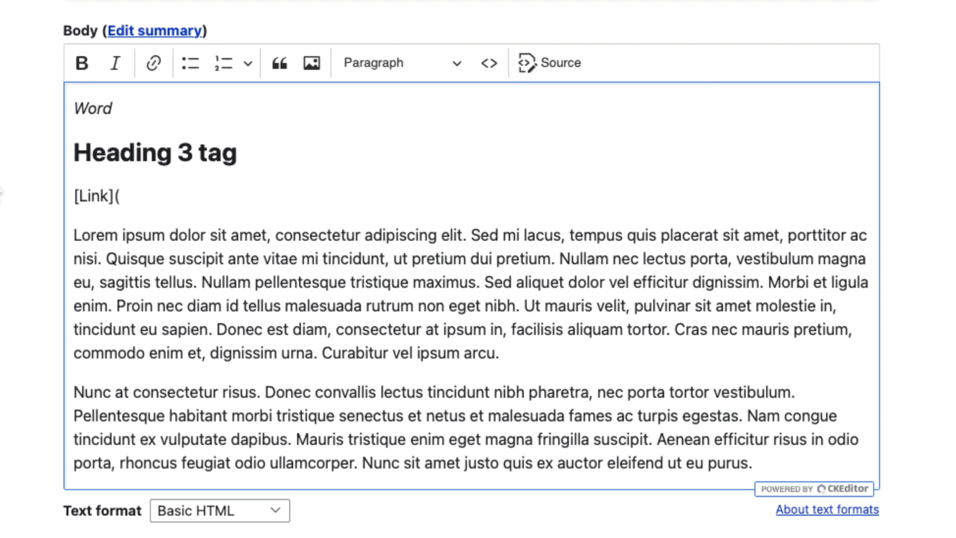
{"action": "type", "text": "https://"}
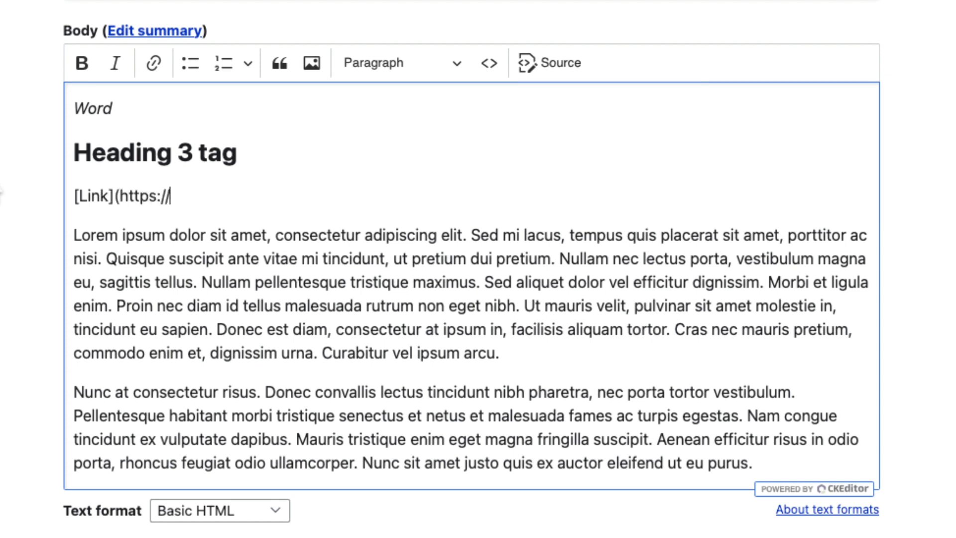
{"action": "type", "text": "google.com"}
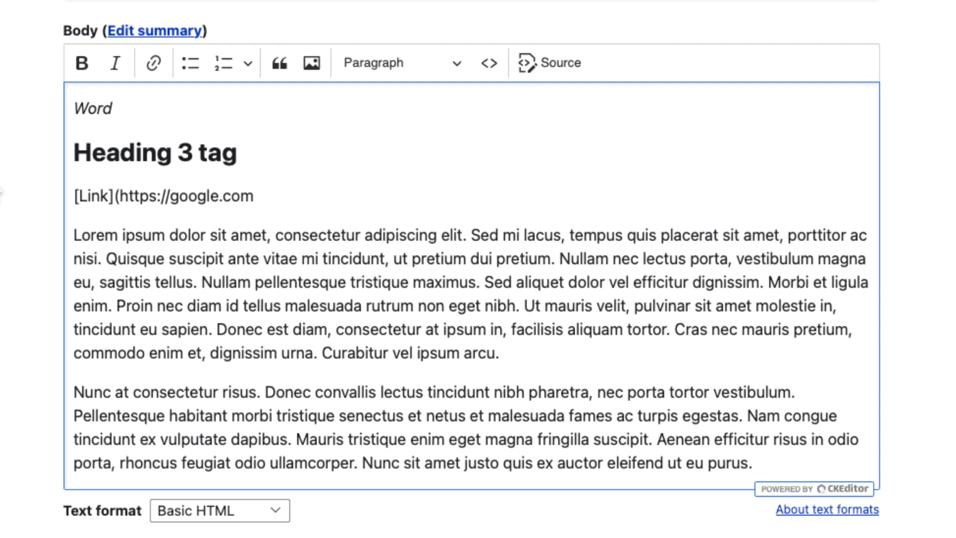
{"action": "type", "text": ")"}
{"action": "key", "text": "Return"}
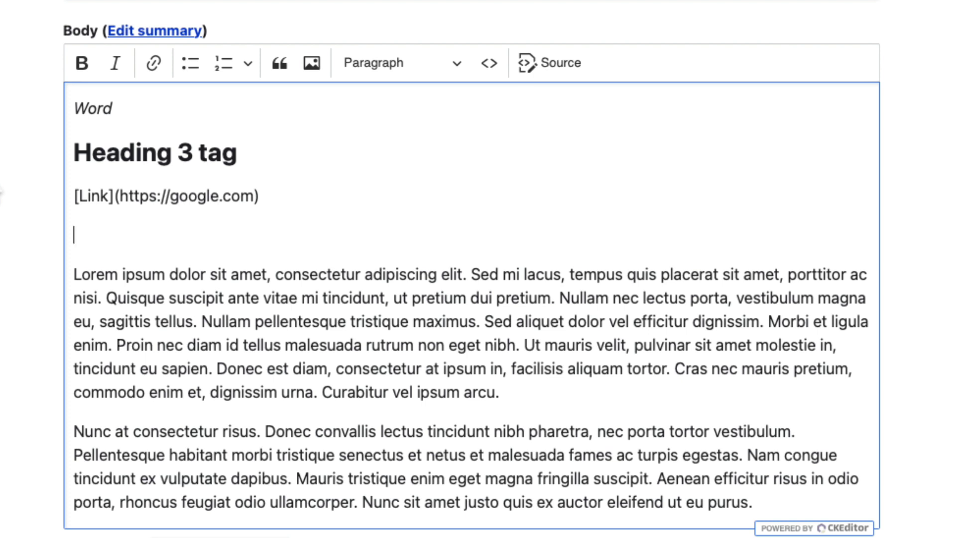
- Create a bulleted item 'list 1', then a numbered item 'numbered list' below it
{"action": "type", "text": "* "}
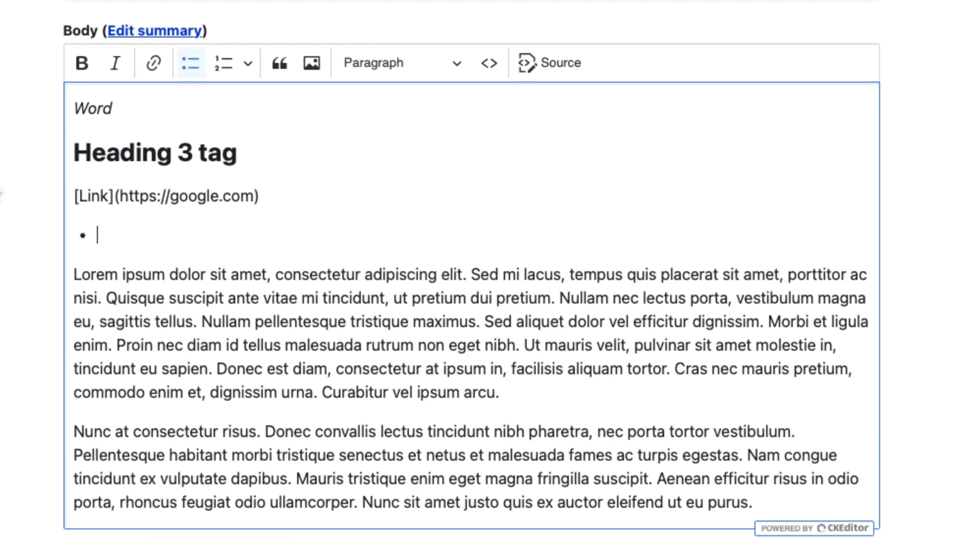
{"action": "type", "text": "list 1"}
{"action": "key", "text": "Return"}
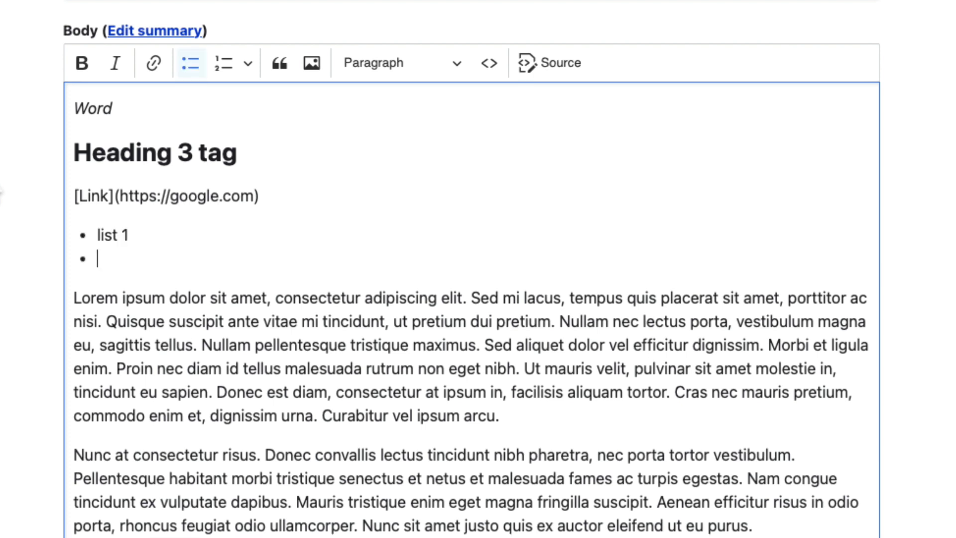
{"action": "key", "text": "Tab"}
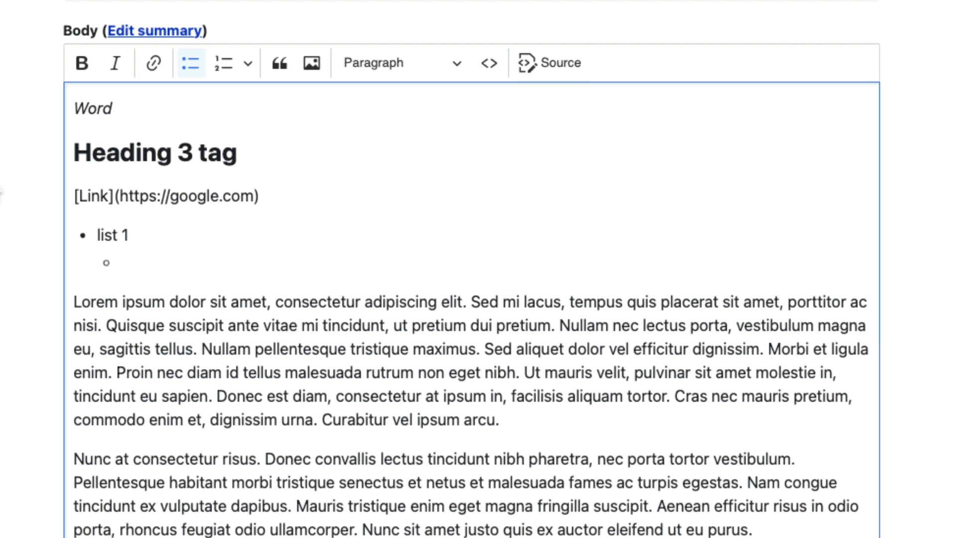
{"action": "key", "text": "Return"}
{"action": "key", "text": "Return"}
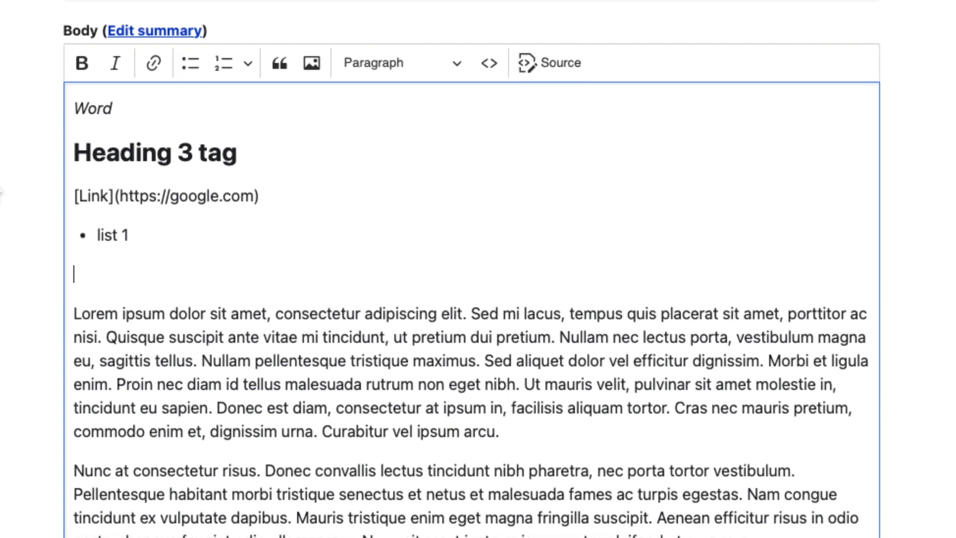
{"action": "type", "text": "1. "}
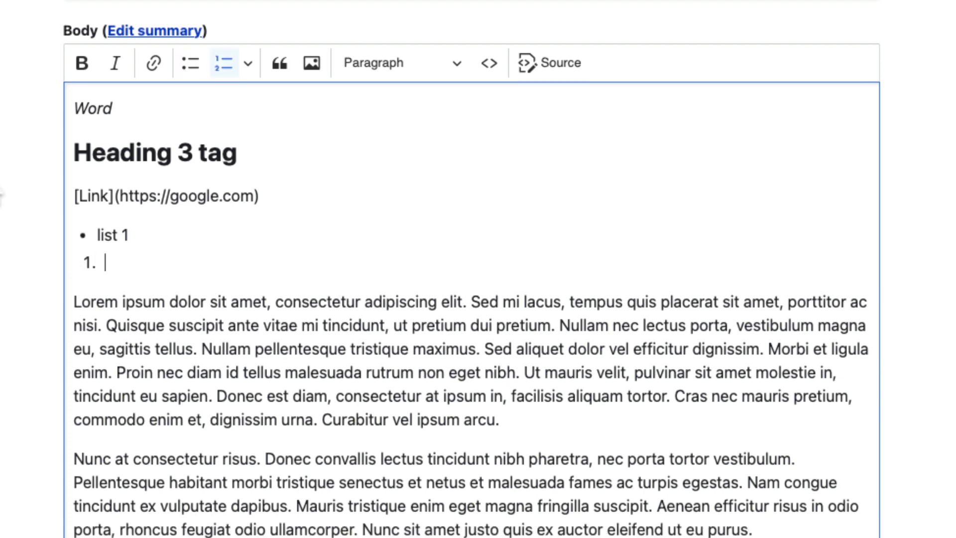
{"action": "type", "text": "numbered list"}
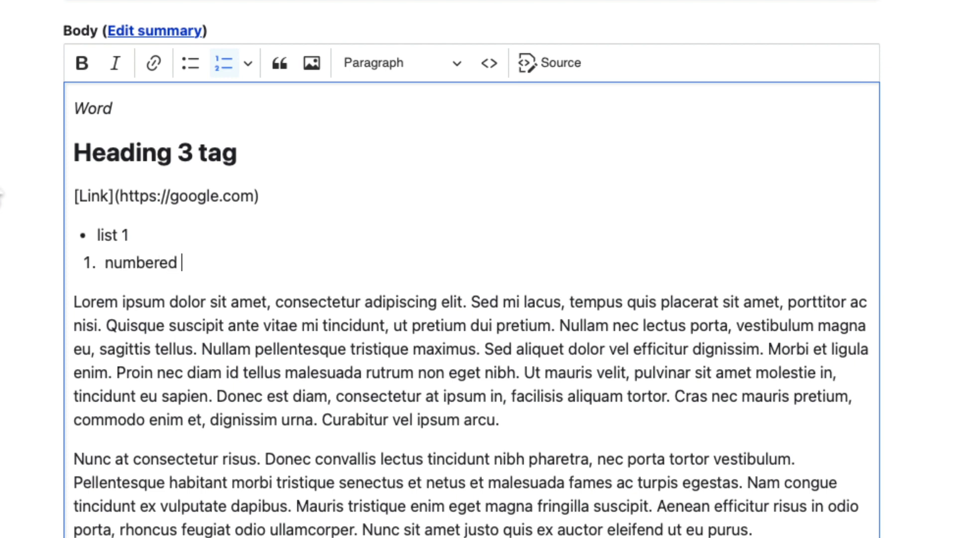
{"action": "key", "text": "Return"}
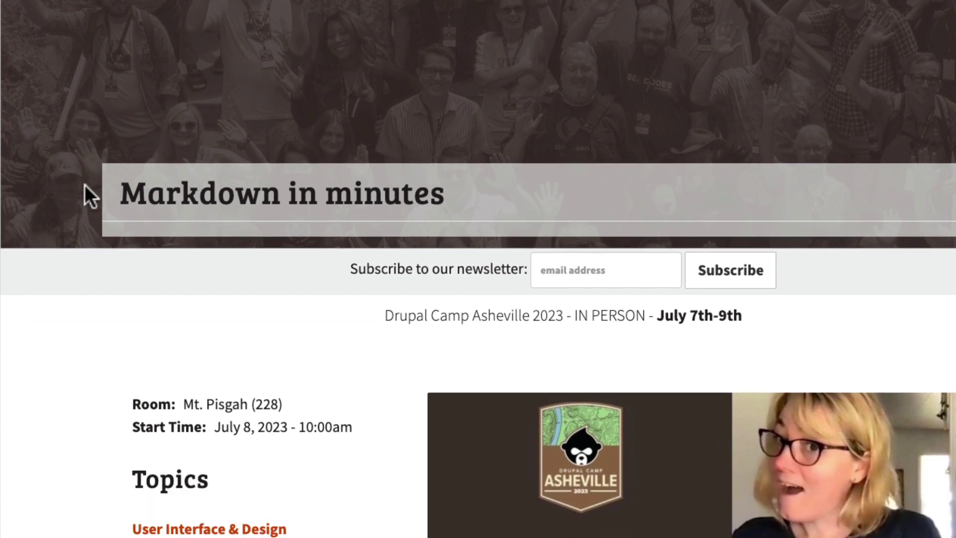
{"action": "scroll", "coordinate": [85, 185], "scroll_direction": "down", "scroll_amount": 3}
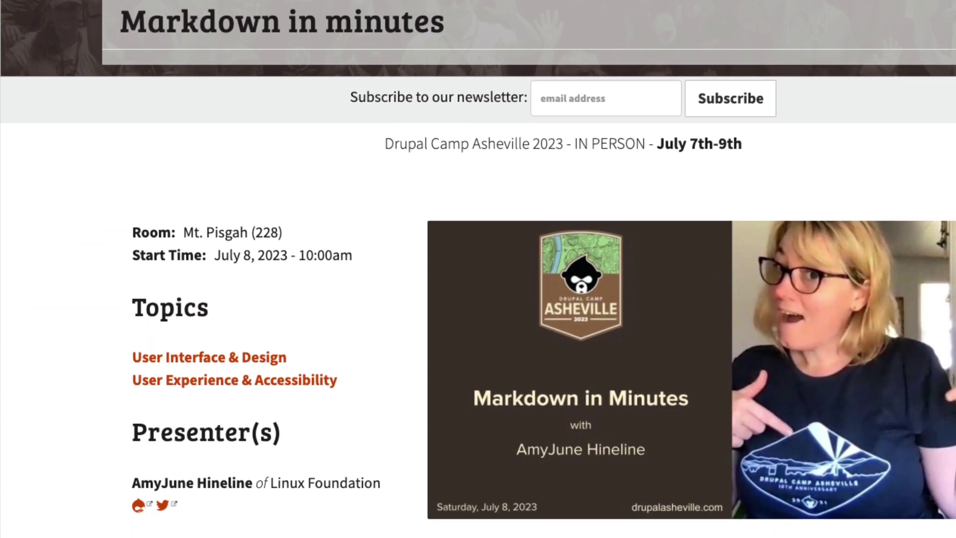
{"action": "scroll", "coordinate": [76, 196], "scroll_direction": "down", "scroll_amount": 10}
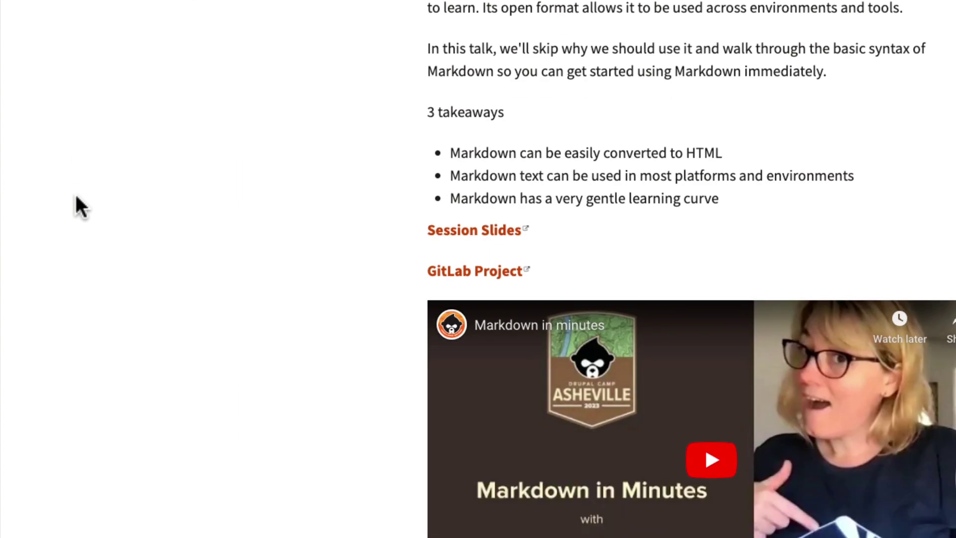
{"action": "scroll", "coordinate": [75, 195], "scroll_direction": "down", "scroll_amount": 5}
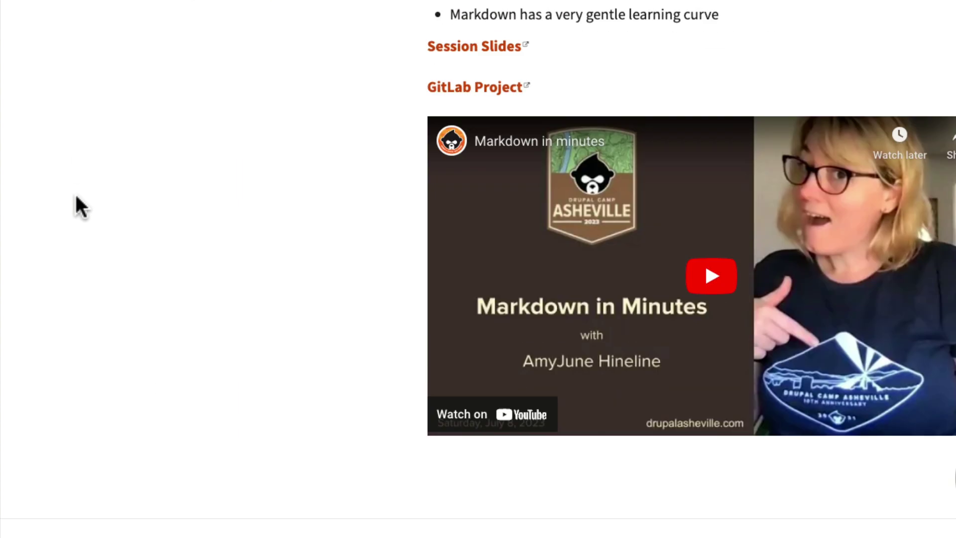